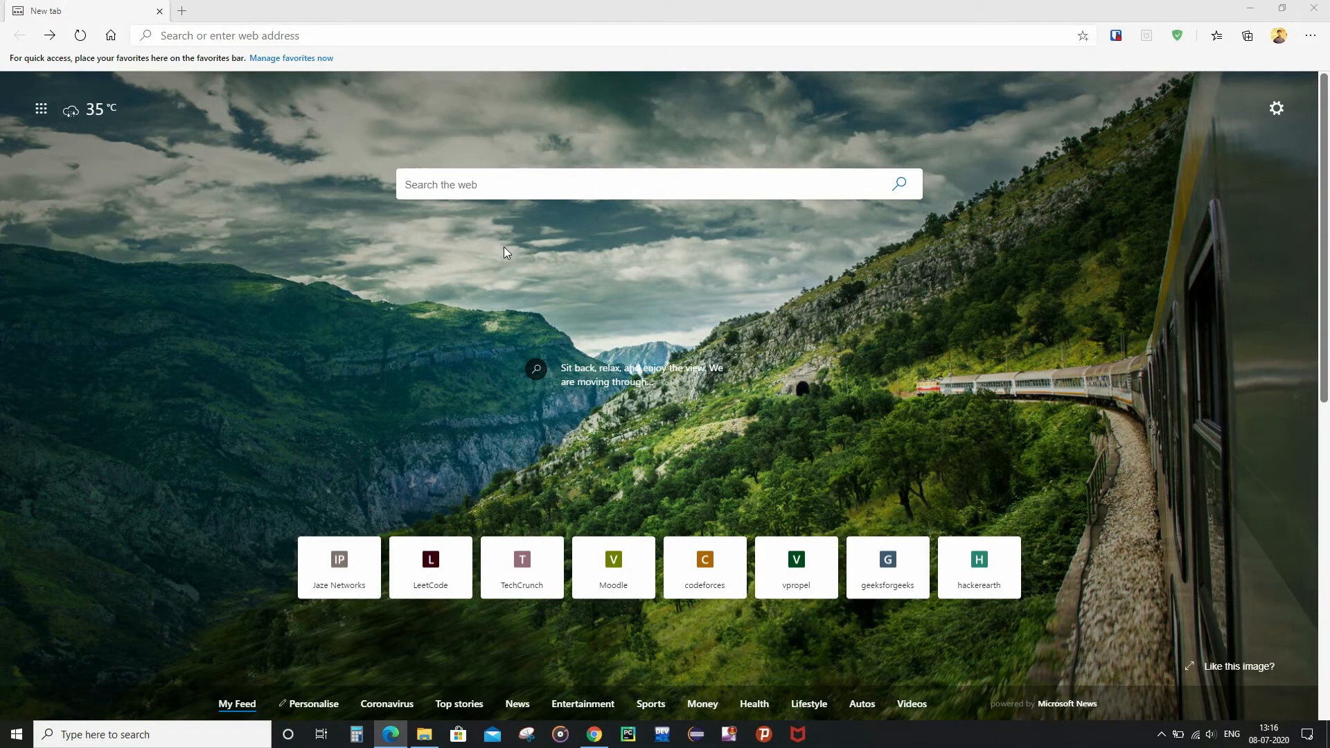
- Search the web for "git download" and open the Git Downloads page on git-scm.com
click(439, 182)
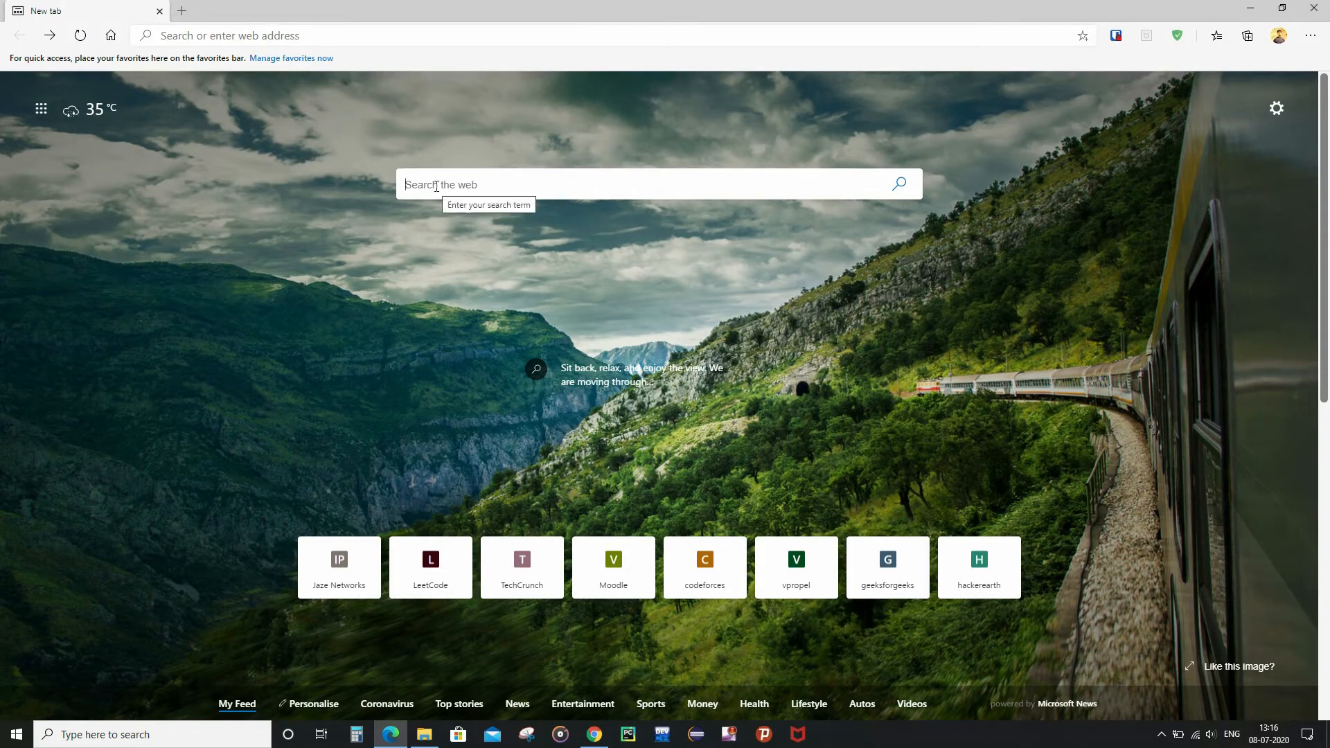
text(git )
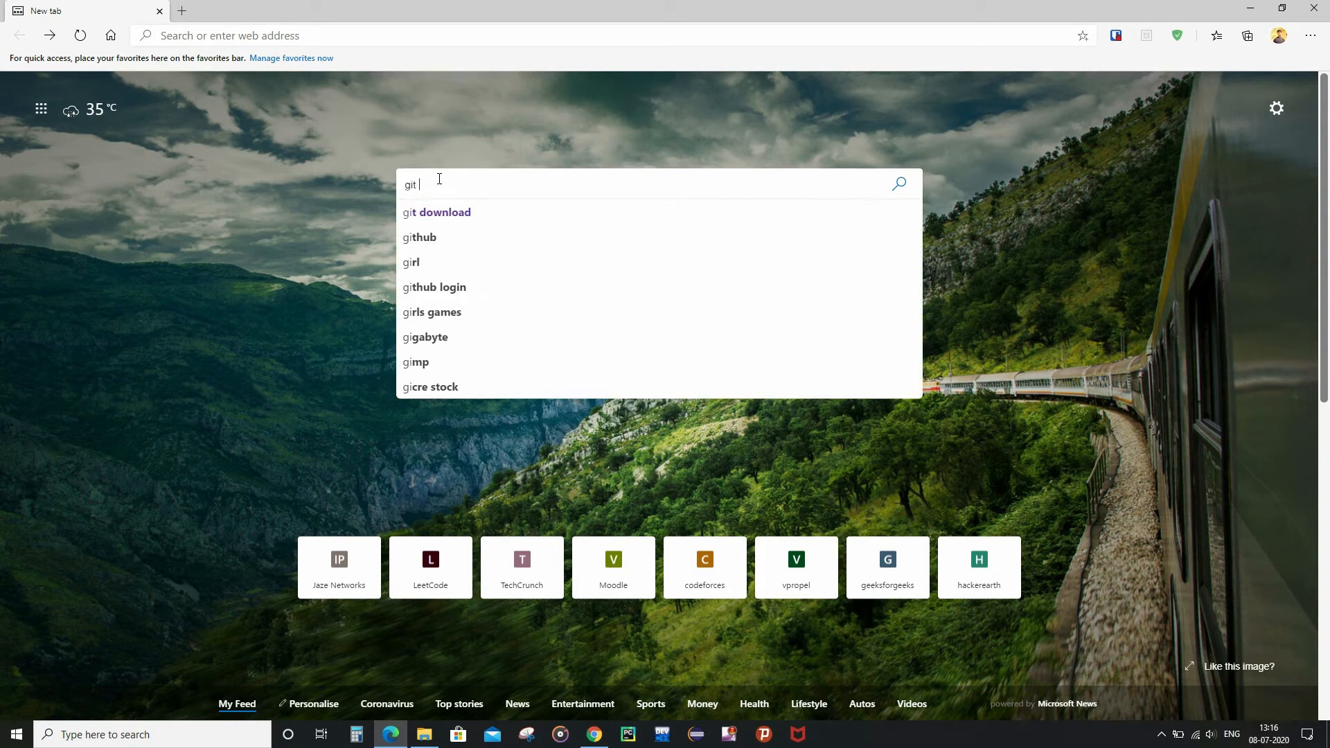
text(download)
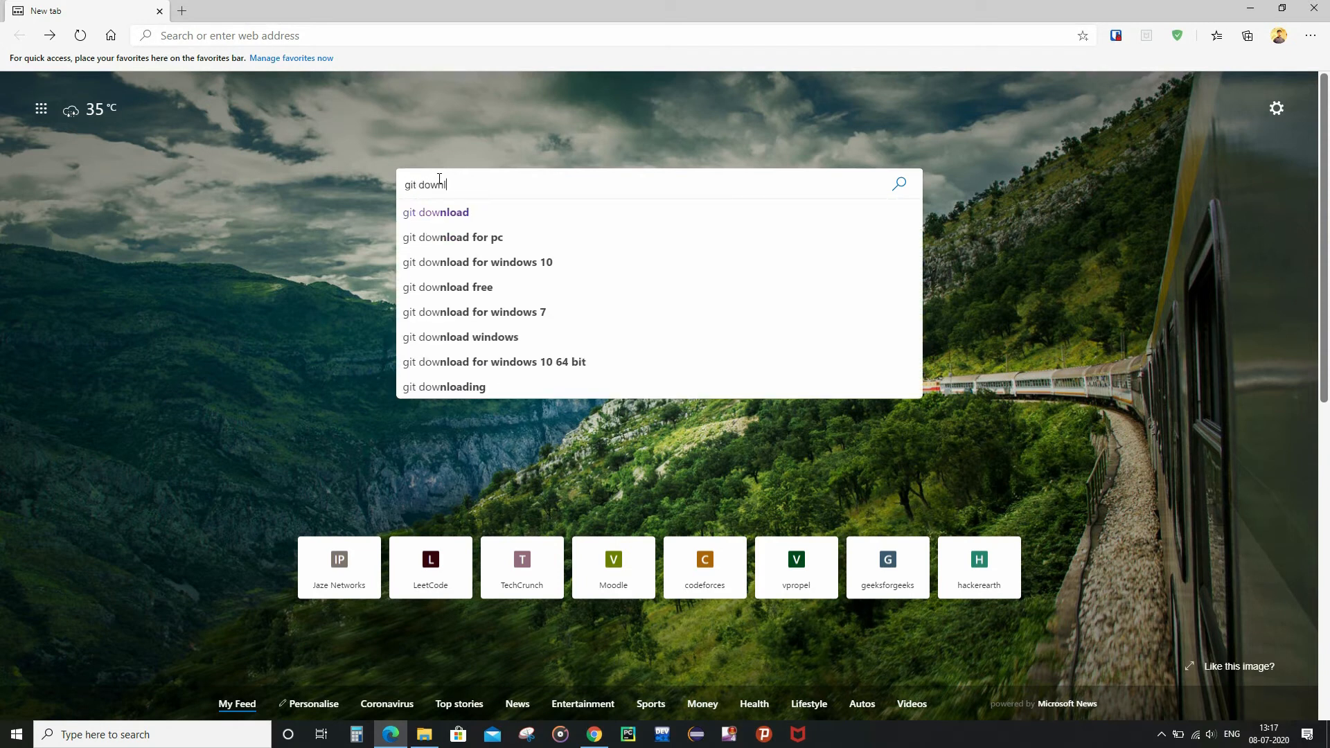
key(Return)
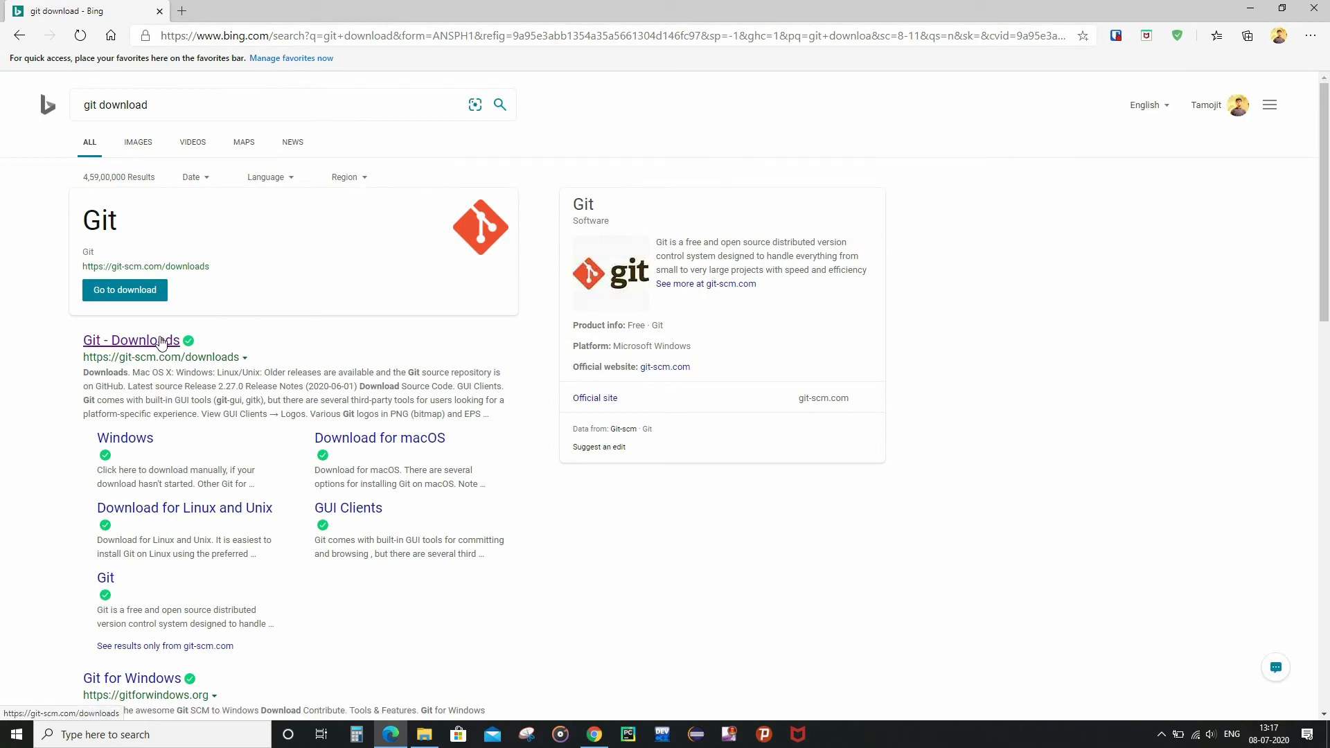
click(161, 342)
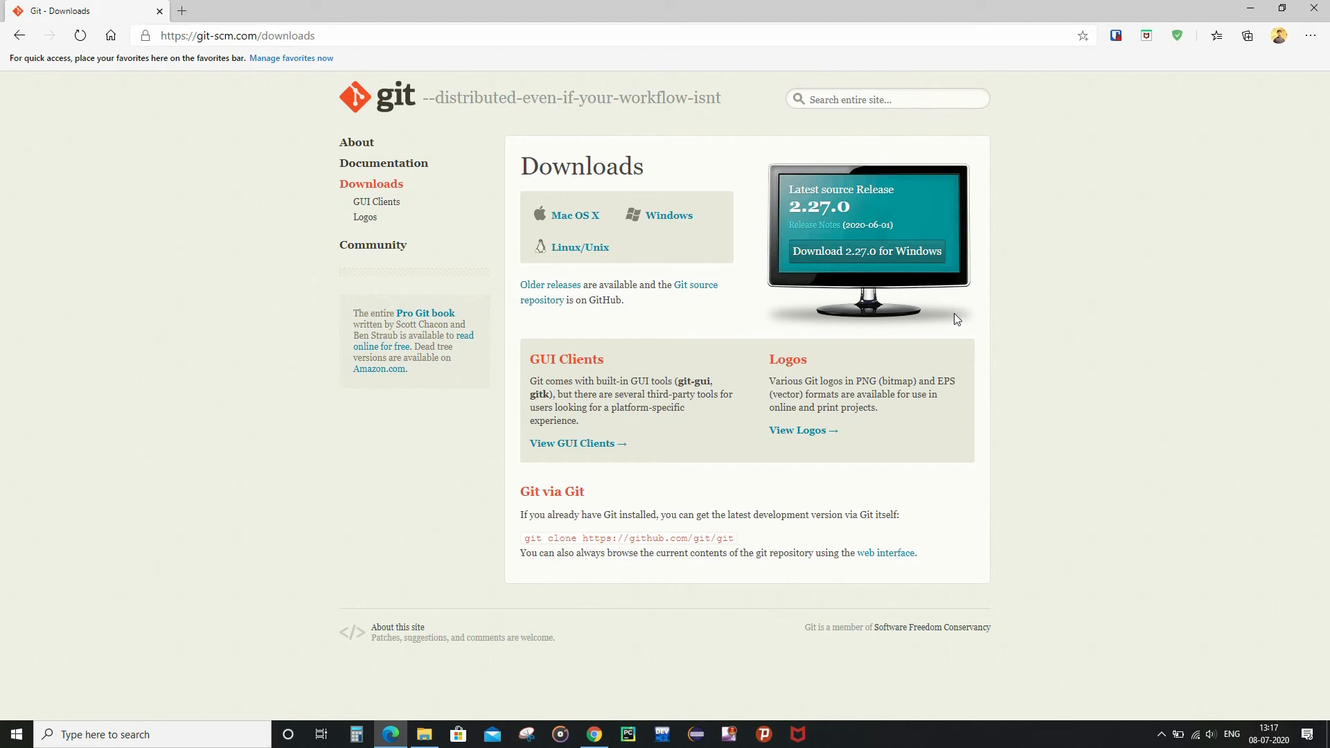
- Download Git 2.27.0 for Windows, run the installer and proceed past the licence information
click(870, 260)
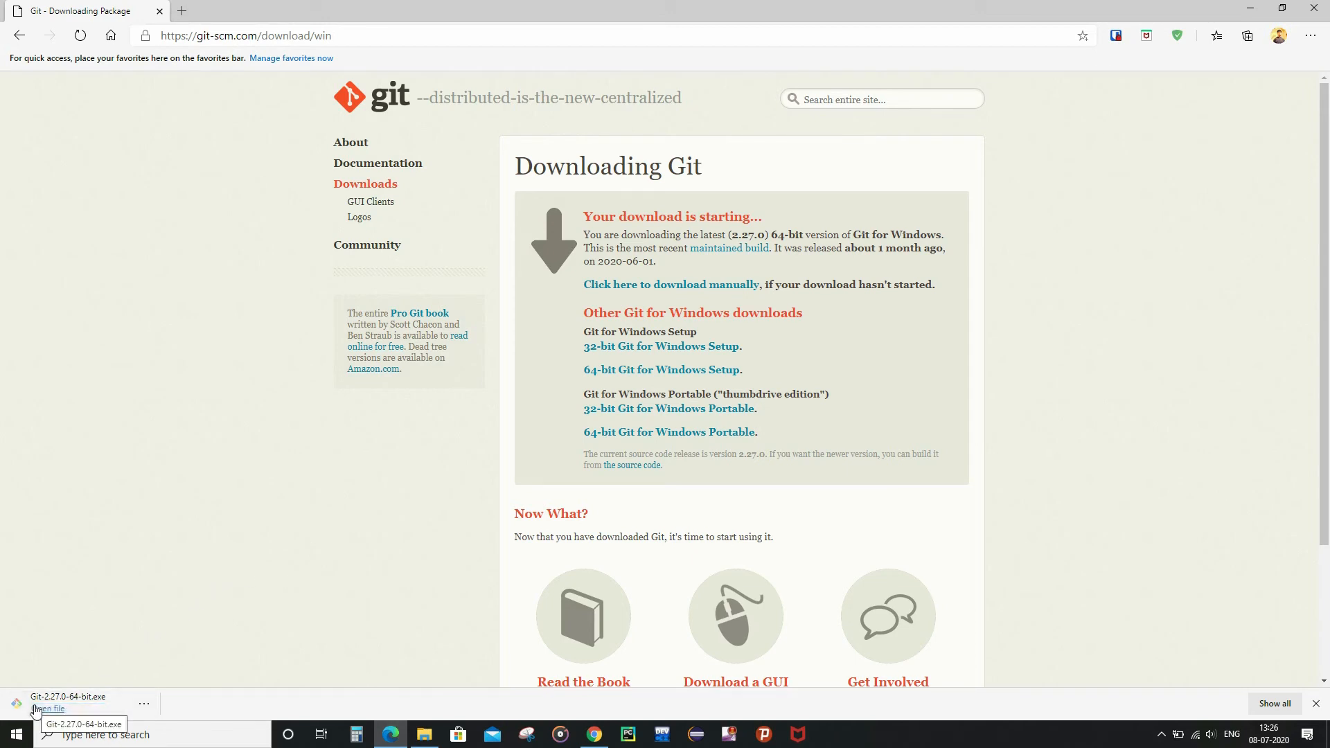
click(42, 709)
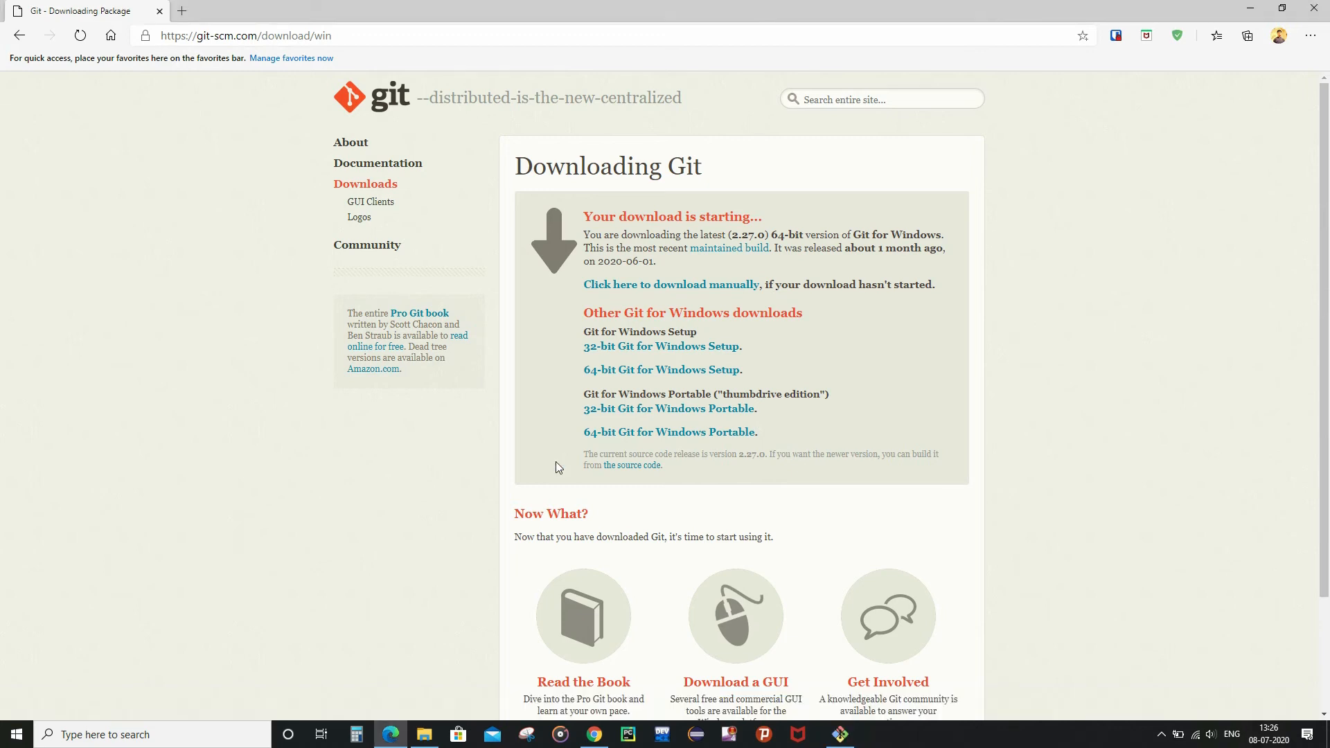
scroll(672, 397, down, 12)
scroll(672, 397, down, 4)
click(743, 480)
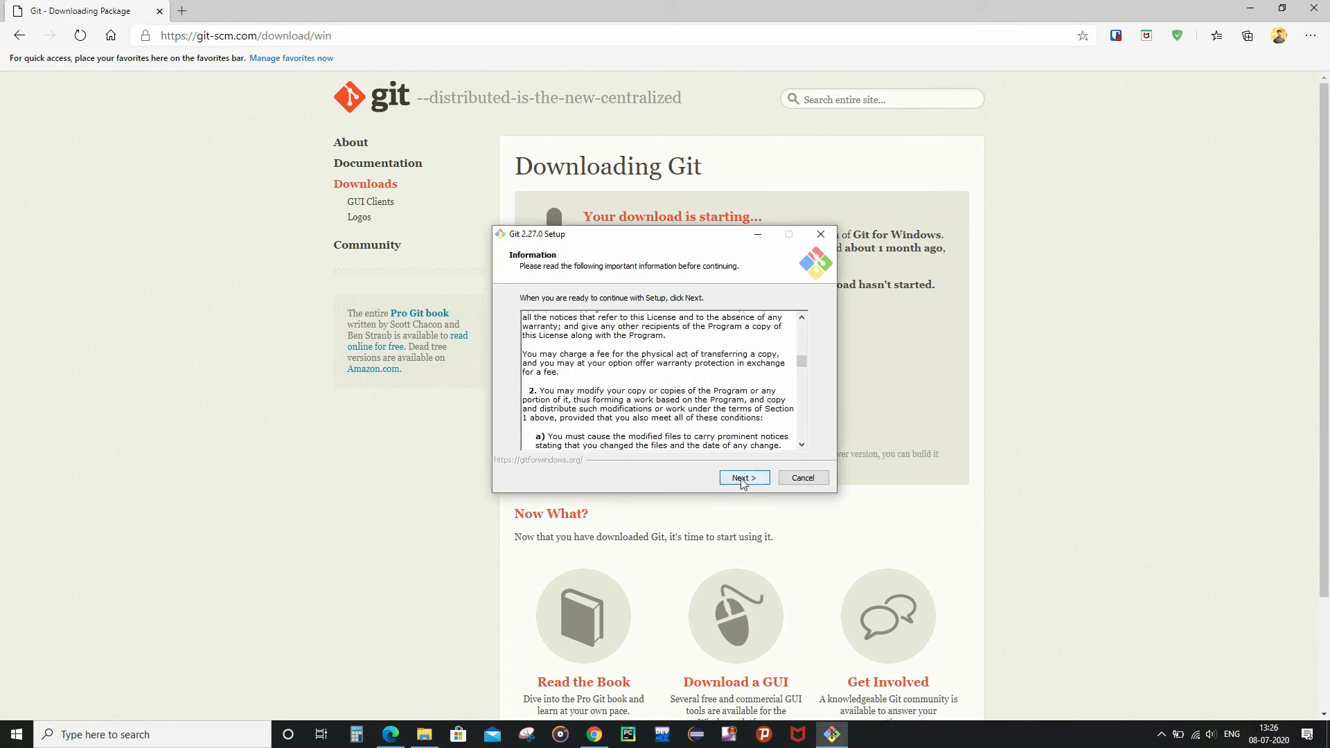
click(741, 478)
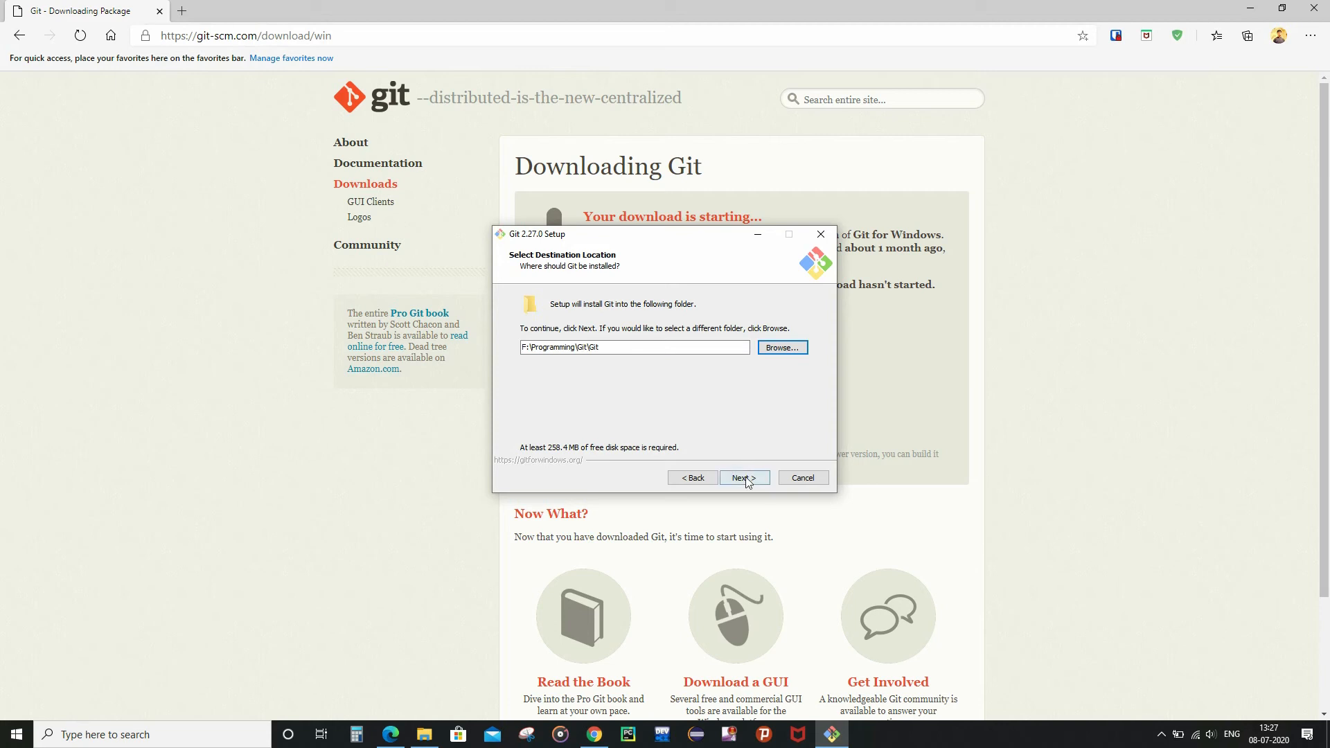
- Use F:\Programming\Git\Git as the install destination and add the desktop icon to the selected components
click(745, 478)
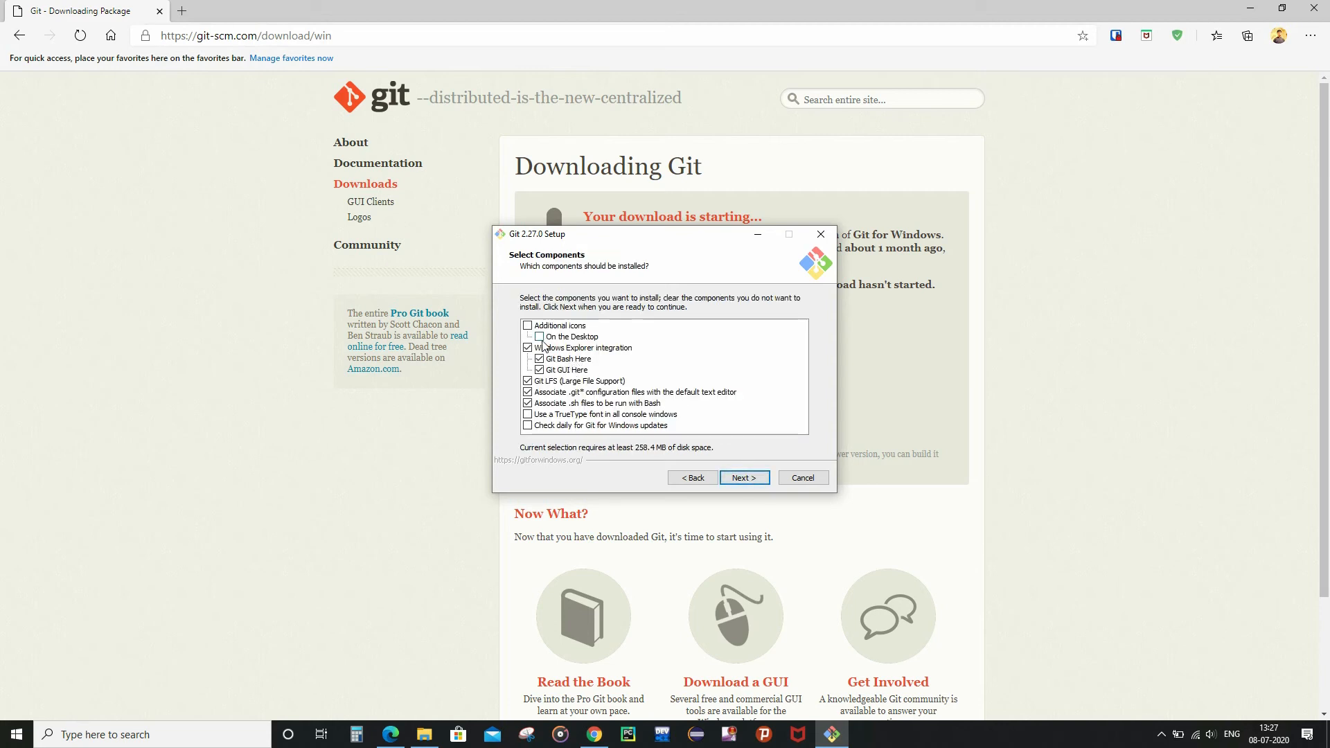
click(542, 339)
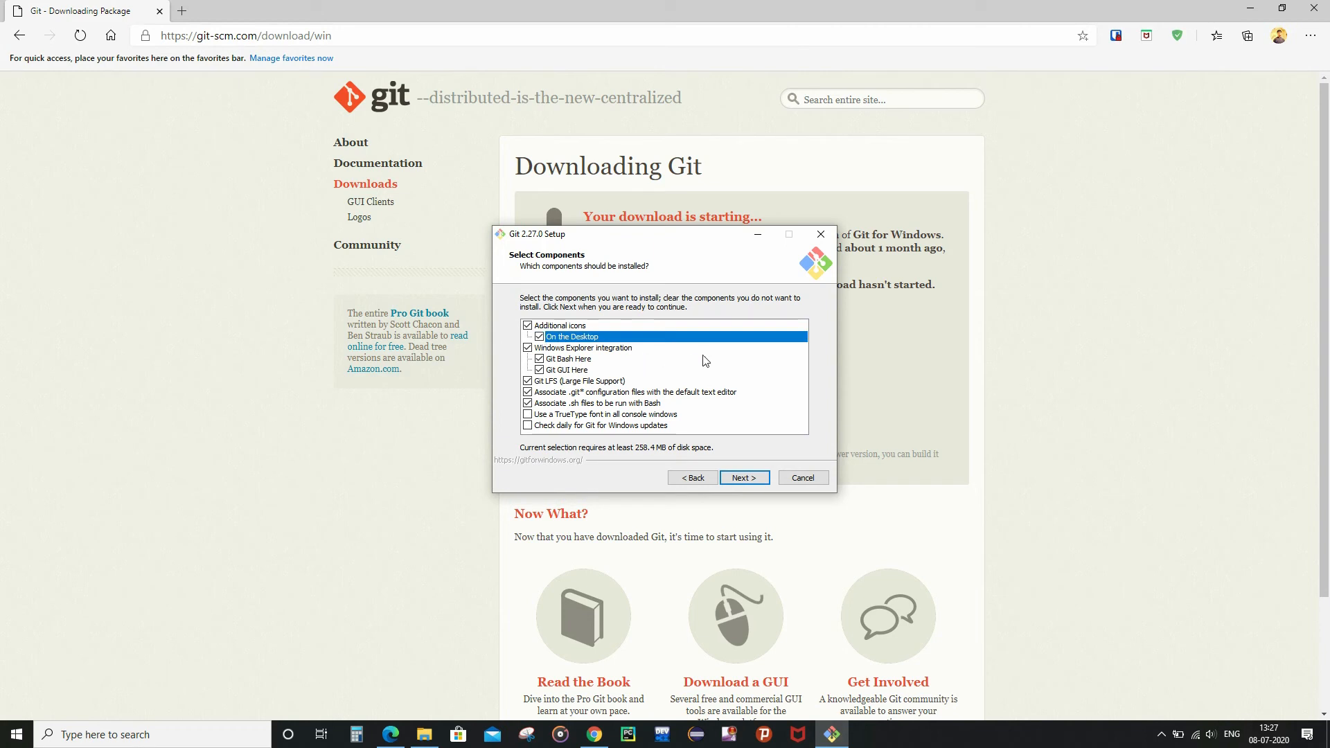
click(745, 478)
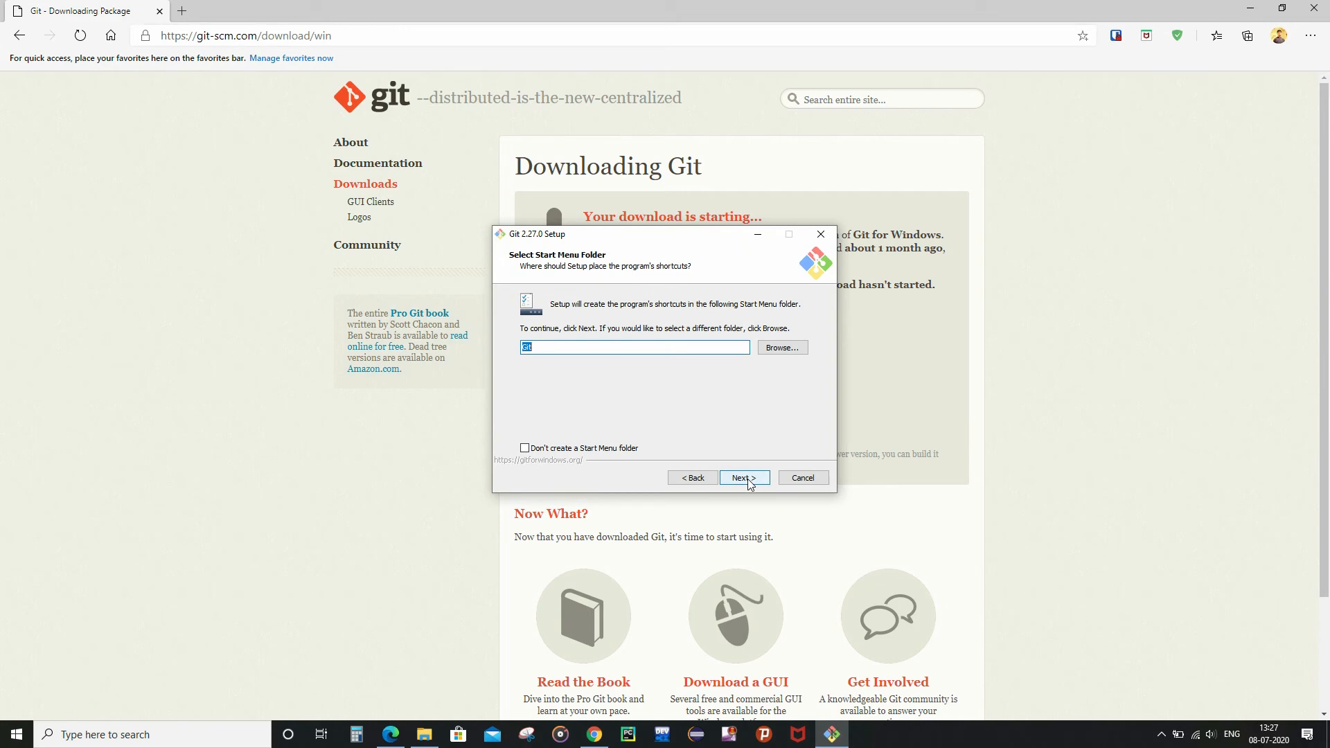
- Keep the Git Start Menu folder, Vim as default editor, the command-line and 3rd-party PATH option, and the preset HTTPS choice
click(746, 478)
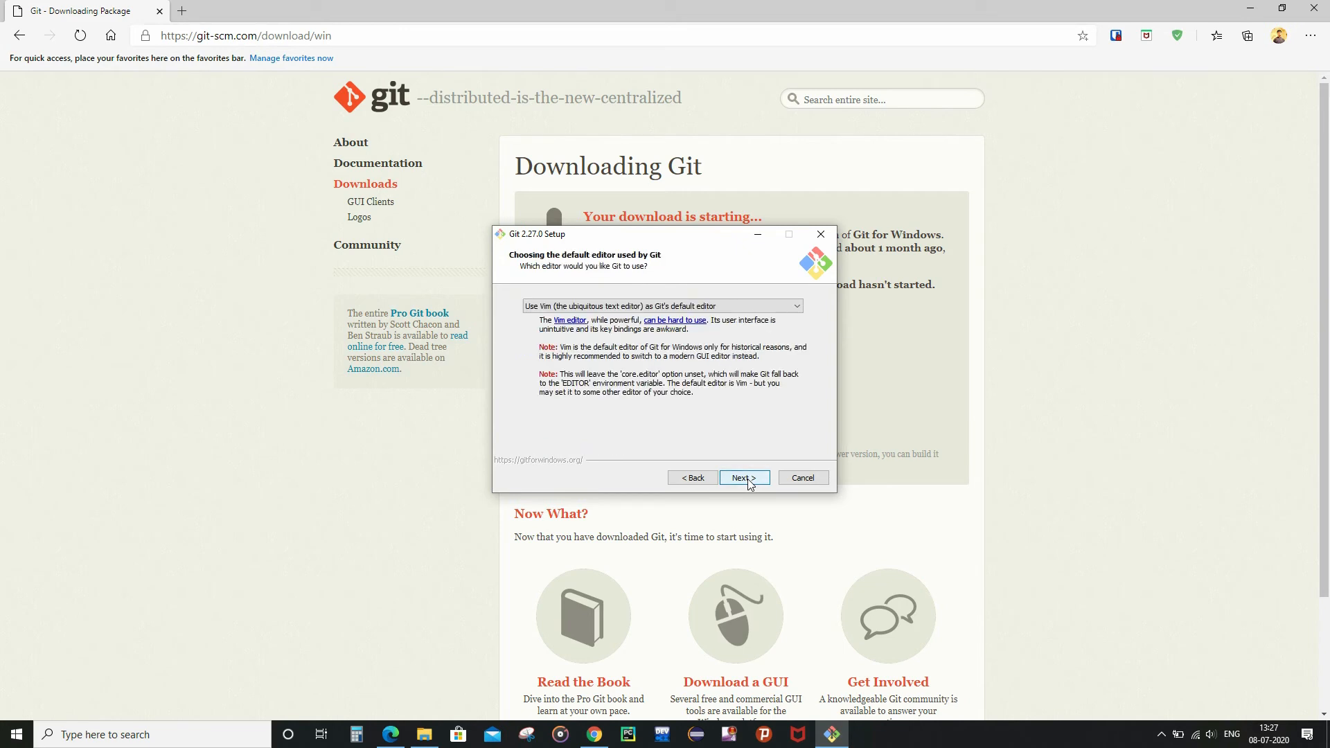
click(748, 484)
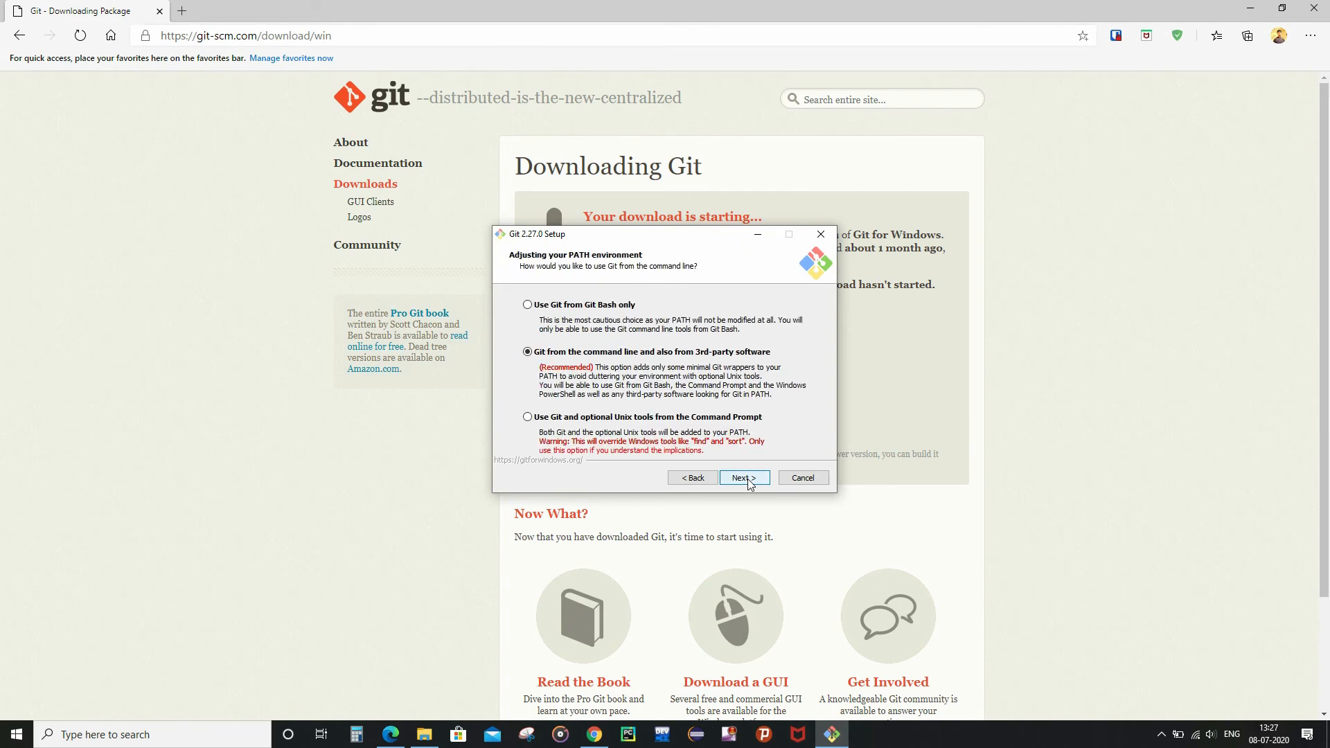
click(749, 485)
click(749, 485)
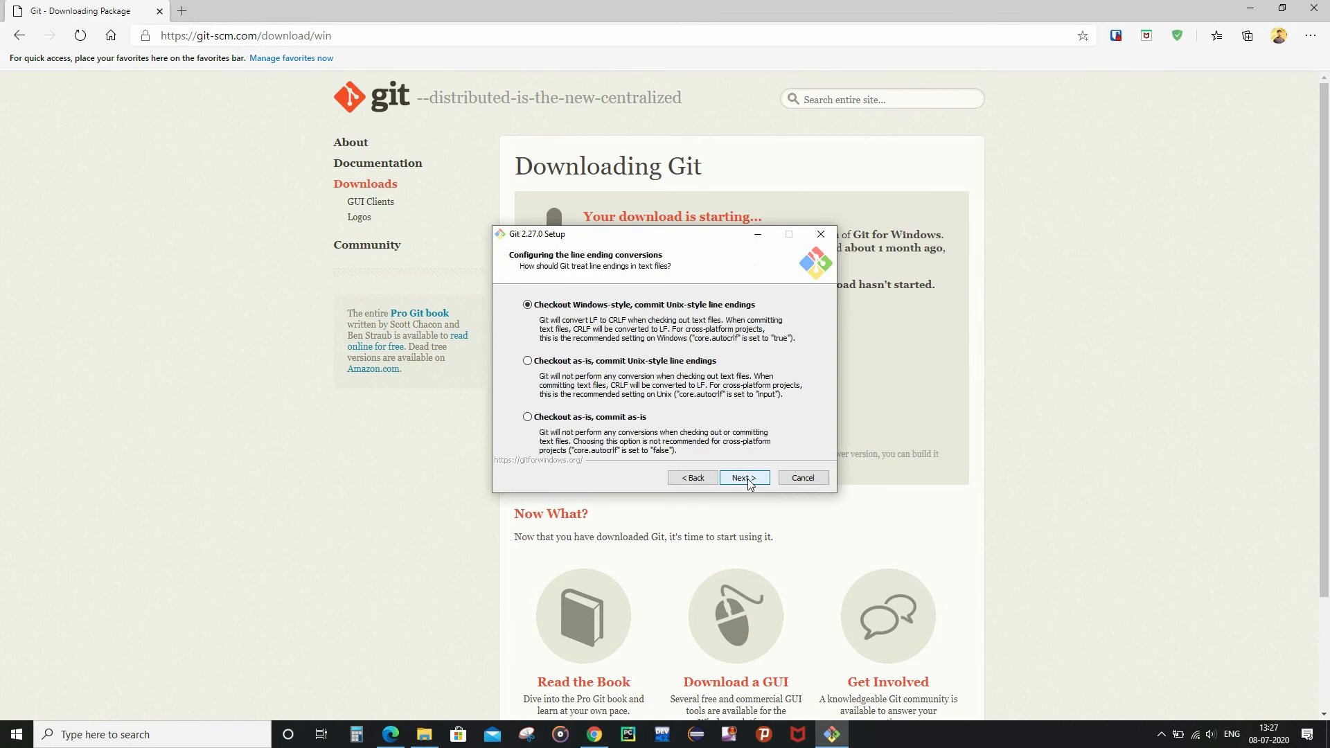
- Keep Windows-style checkout with Unix-style commits, MinTTY and the preset extra options, leave pseudo console support off, and start the installation
click(749, 484)
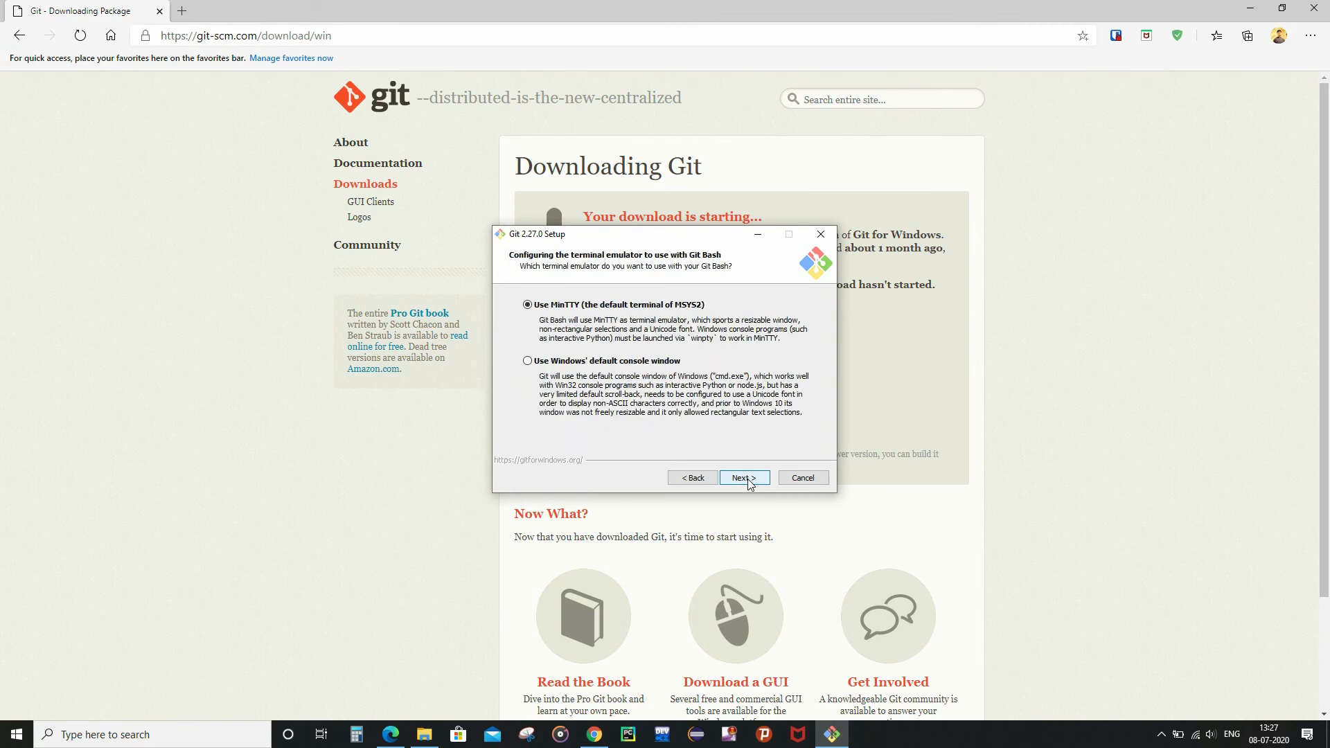
click(749, 485)
click(749, 484)
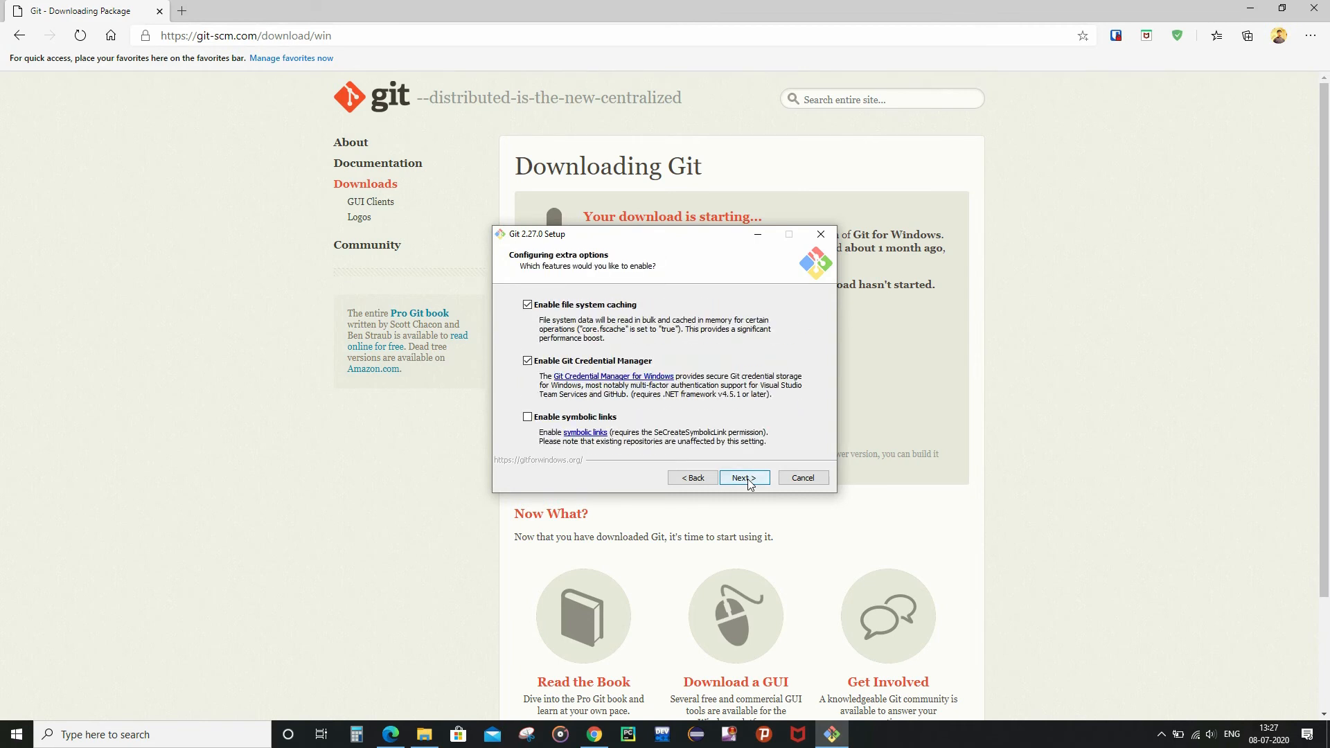
click(749, 484)
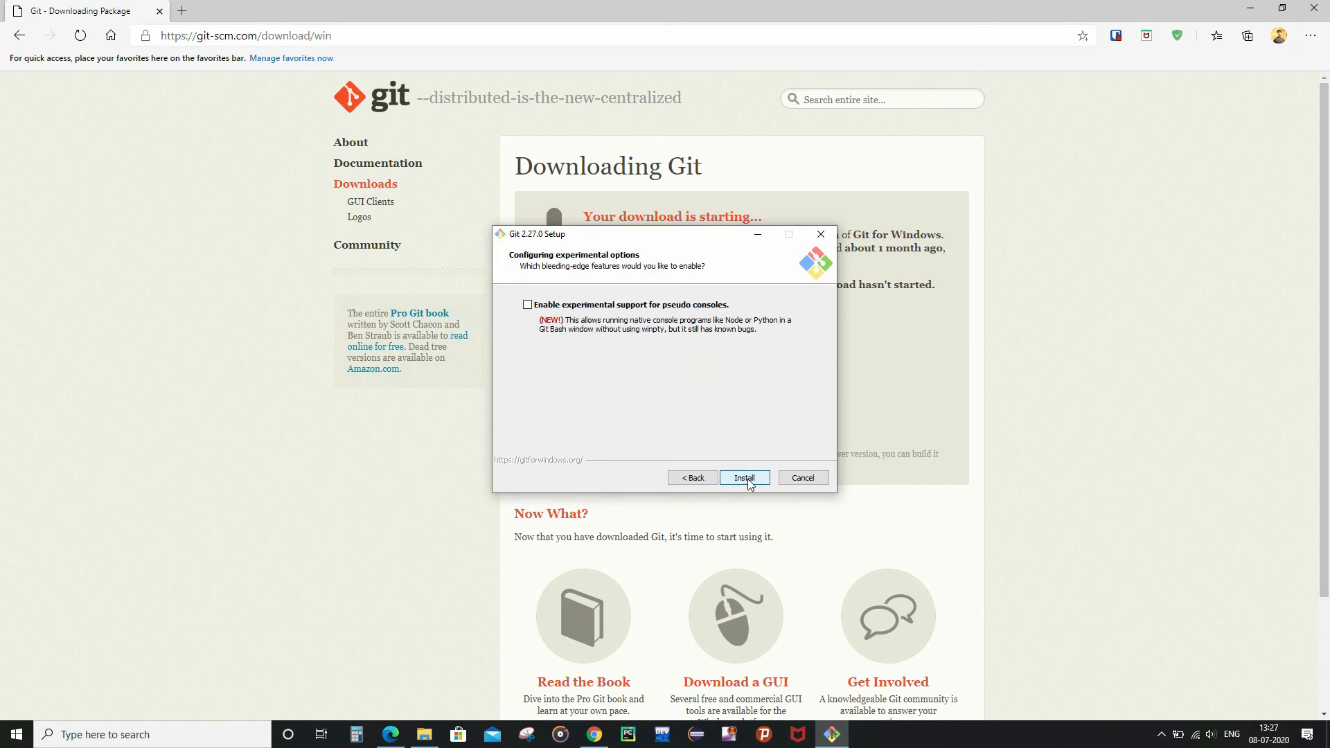
click(748, 481)
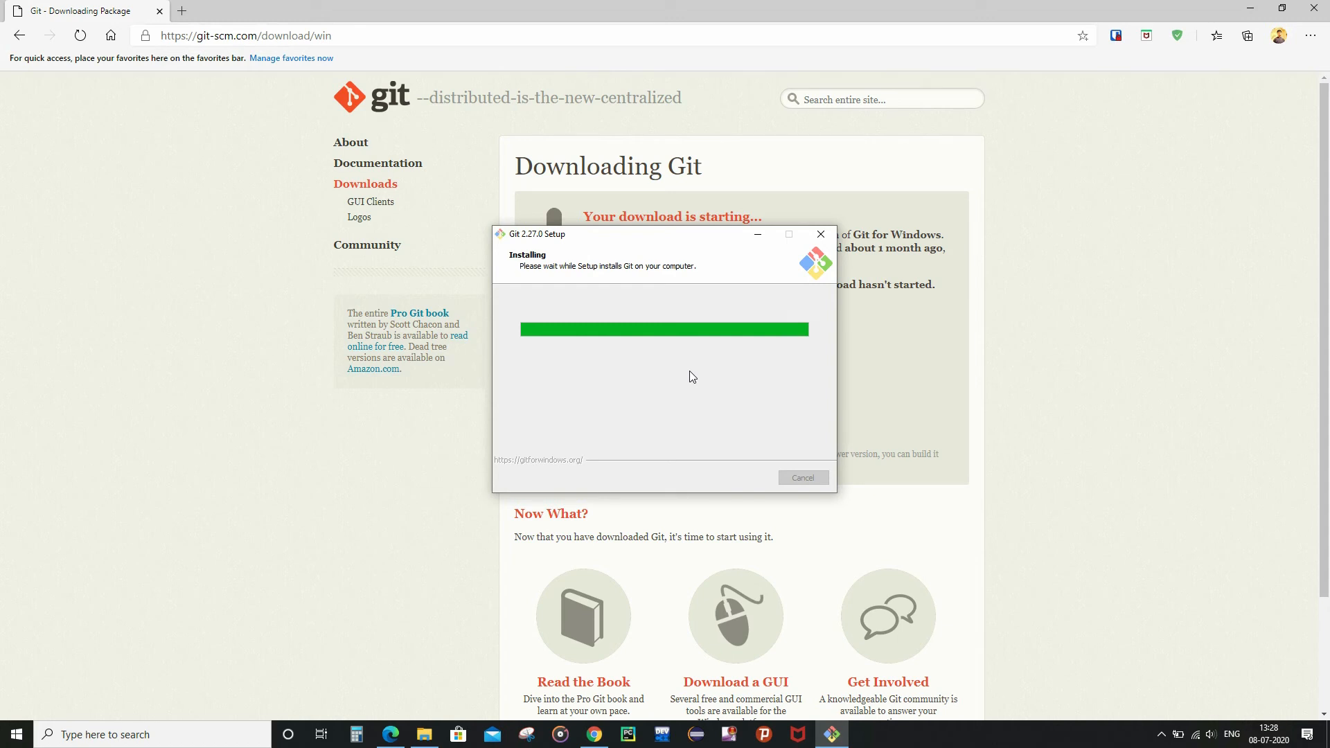
- Set the completion options and finish the Git setup so that Git Bash launches
click(622, 342)
click(621, 357)
click(745, 478)
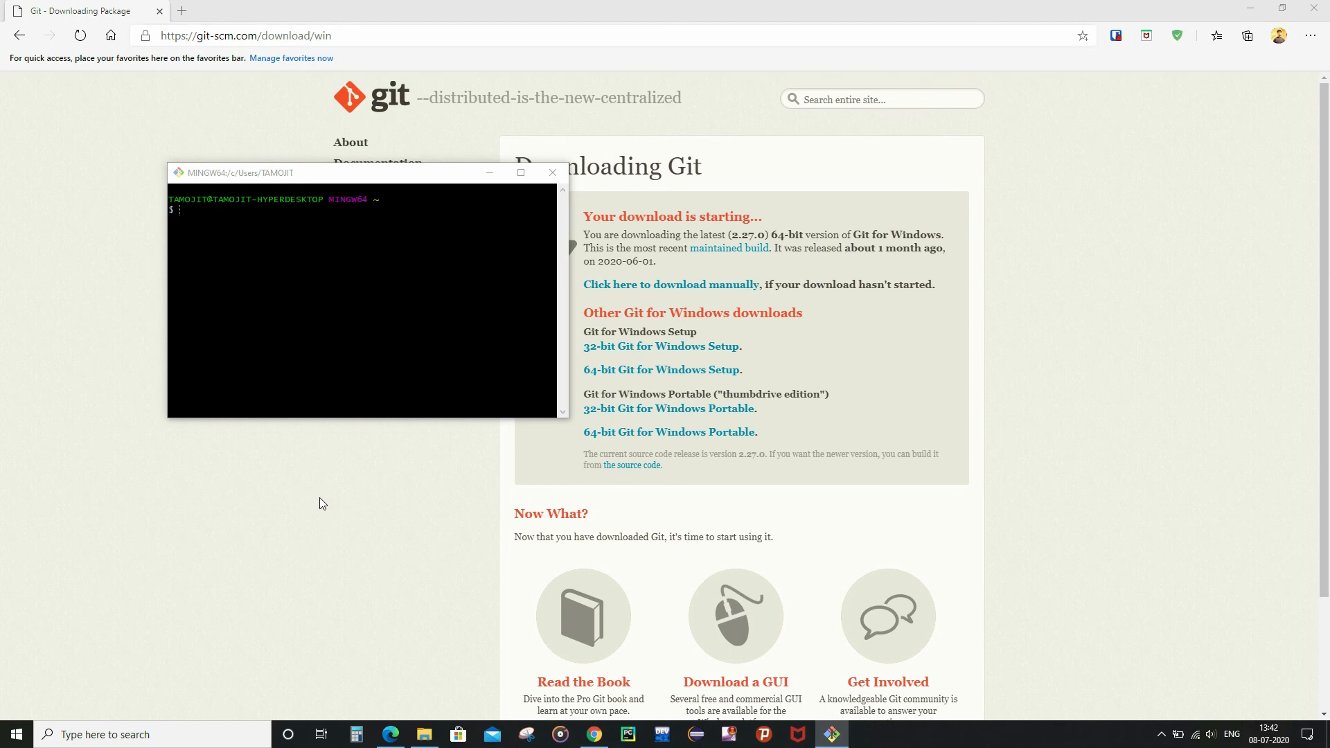
- Maximise the Git Bash window with larger text and check the installed version with git --version
click(521, 172)
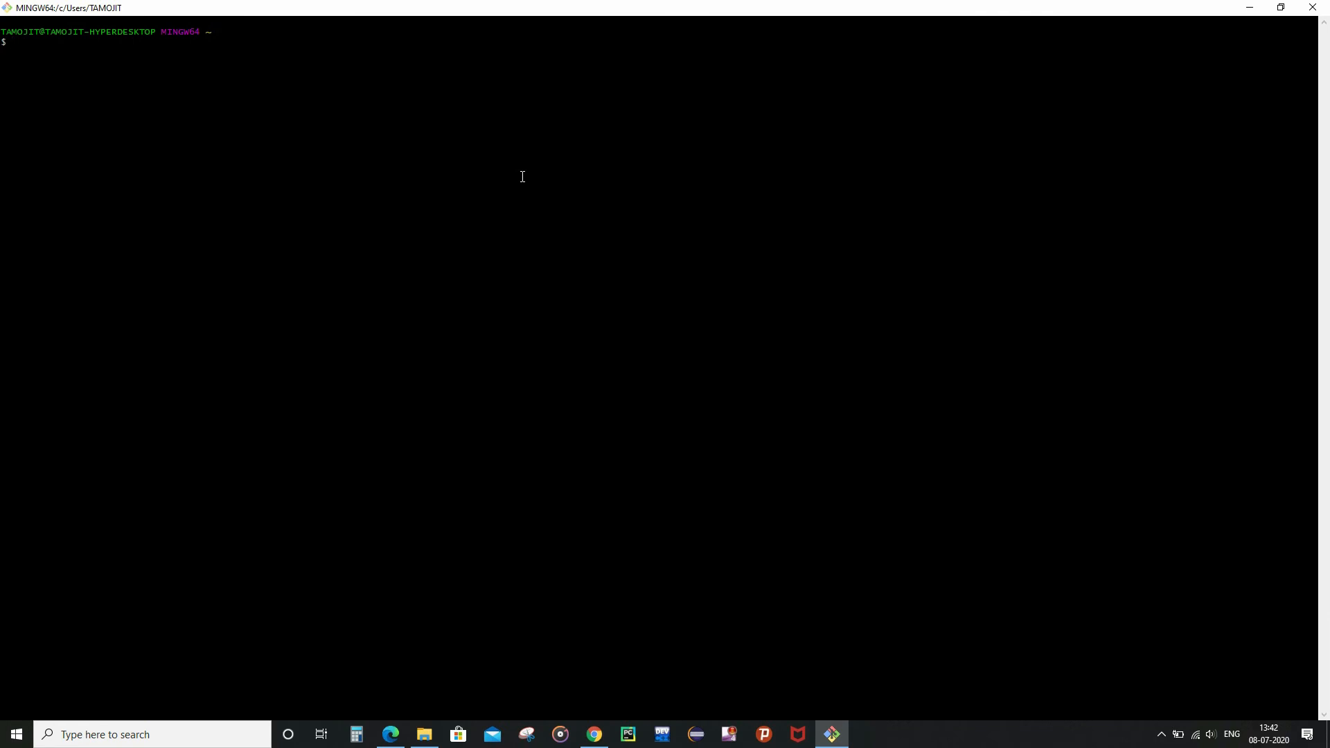
scroll(522, 176, up, 4)
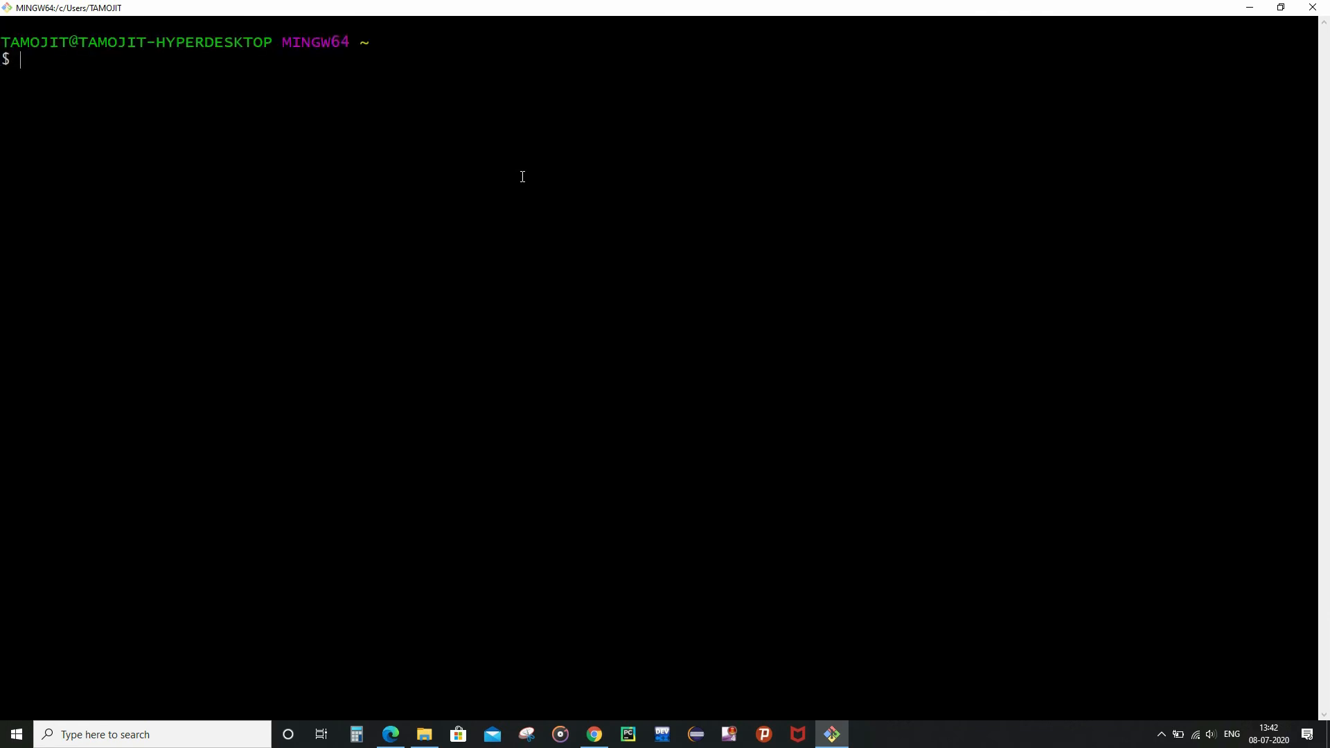
text(git)
text(--version)
key(Return)
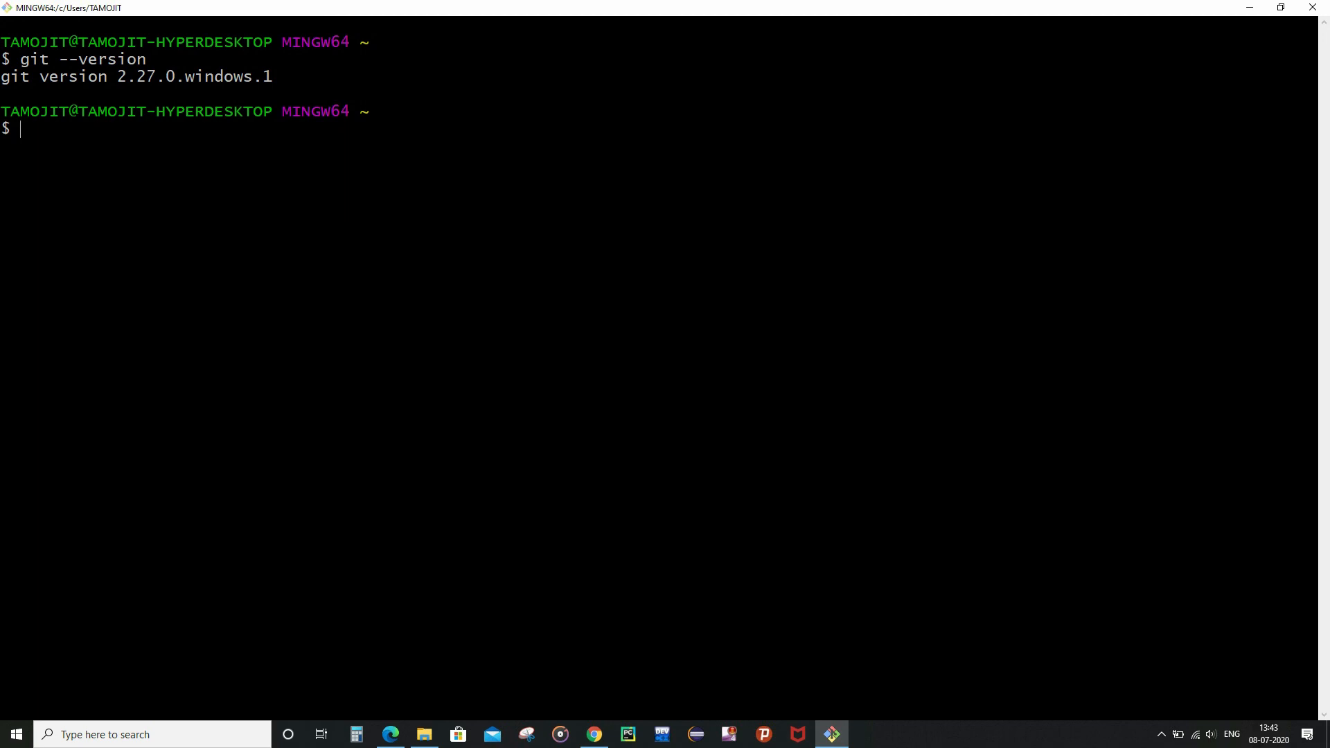
- Open the config manual with git help config, look through its synopsis and description, and close the page
text(git help config)
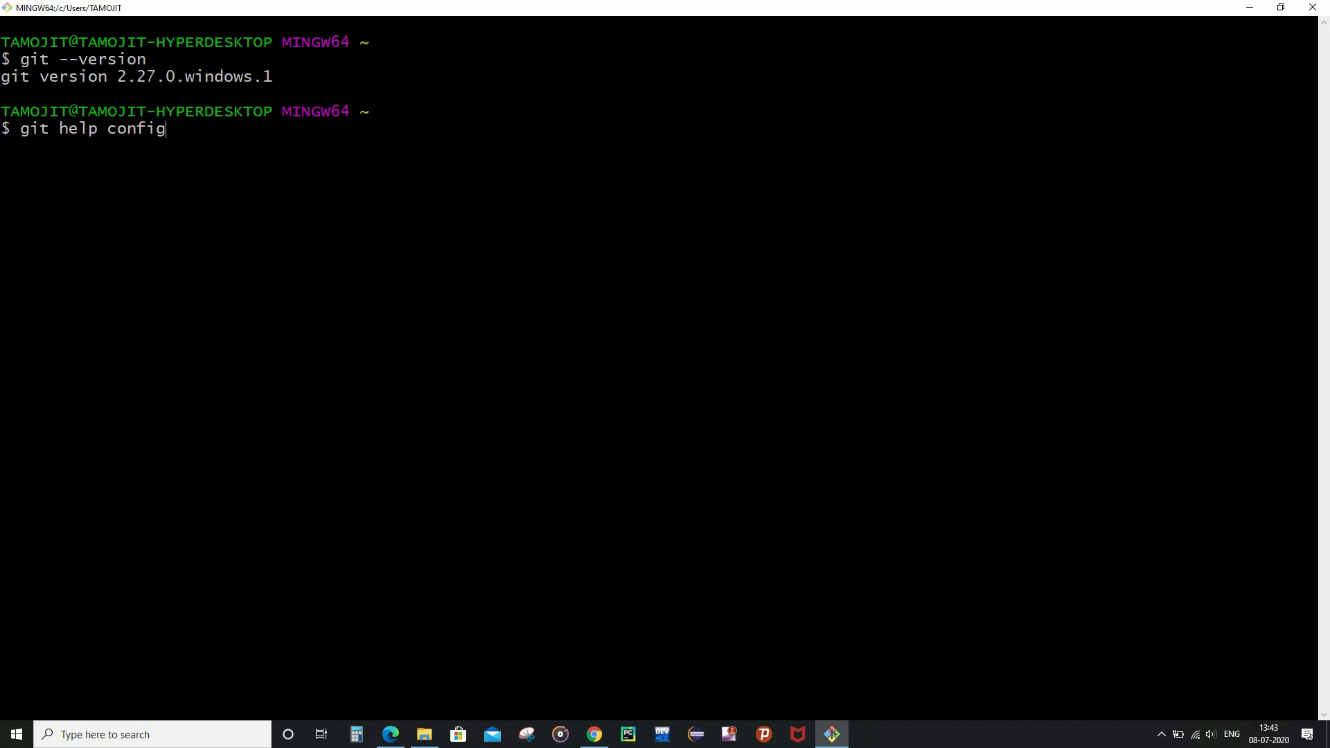
key(Return)
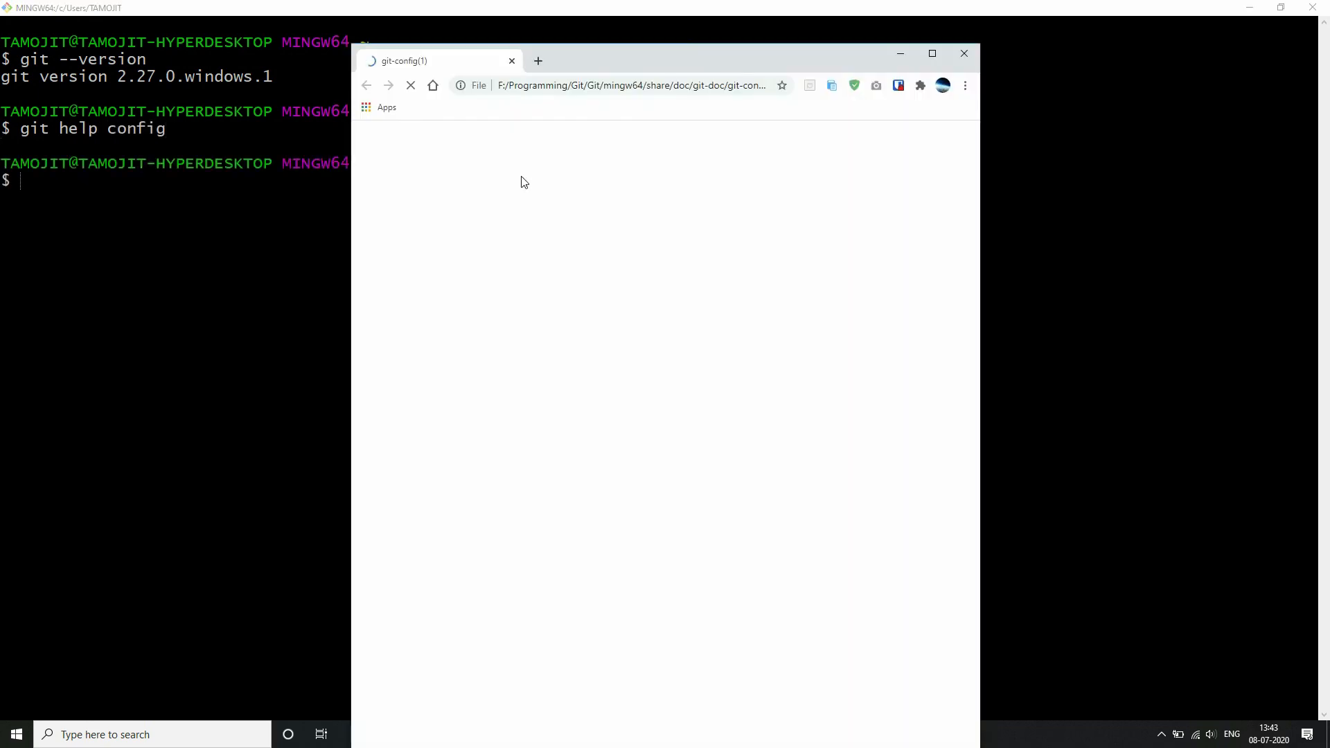
scroll(616, 281, down, 1)
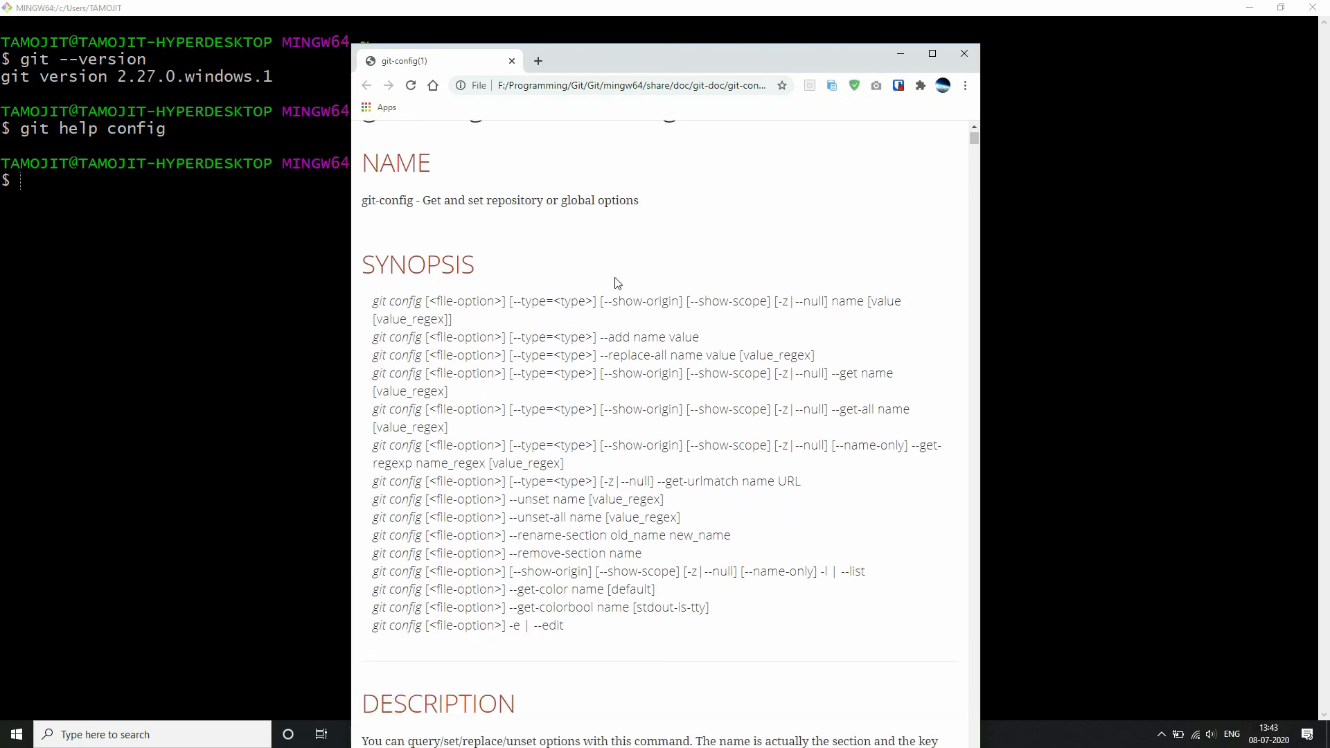
scroll(615, 283, up, 1)
scroll(698, 277, down, 5)
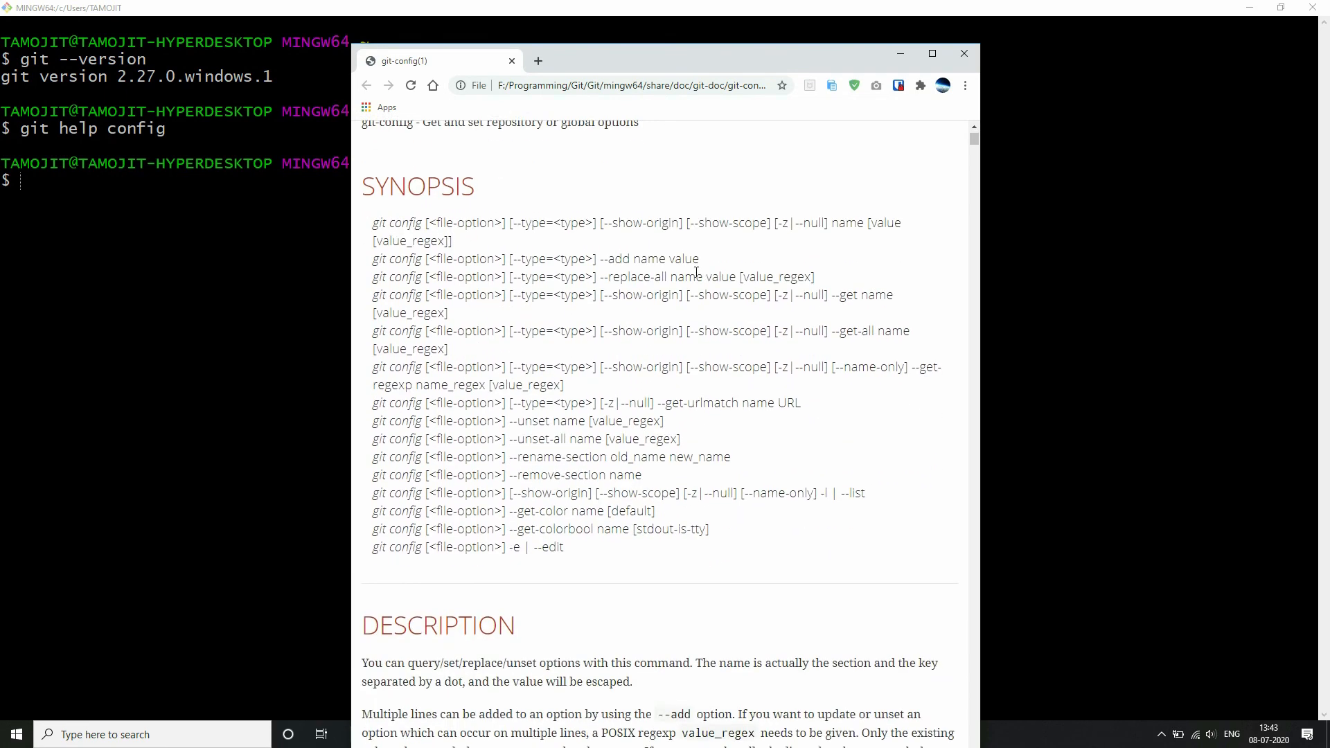
scroll(717, 309, down, 2)
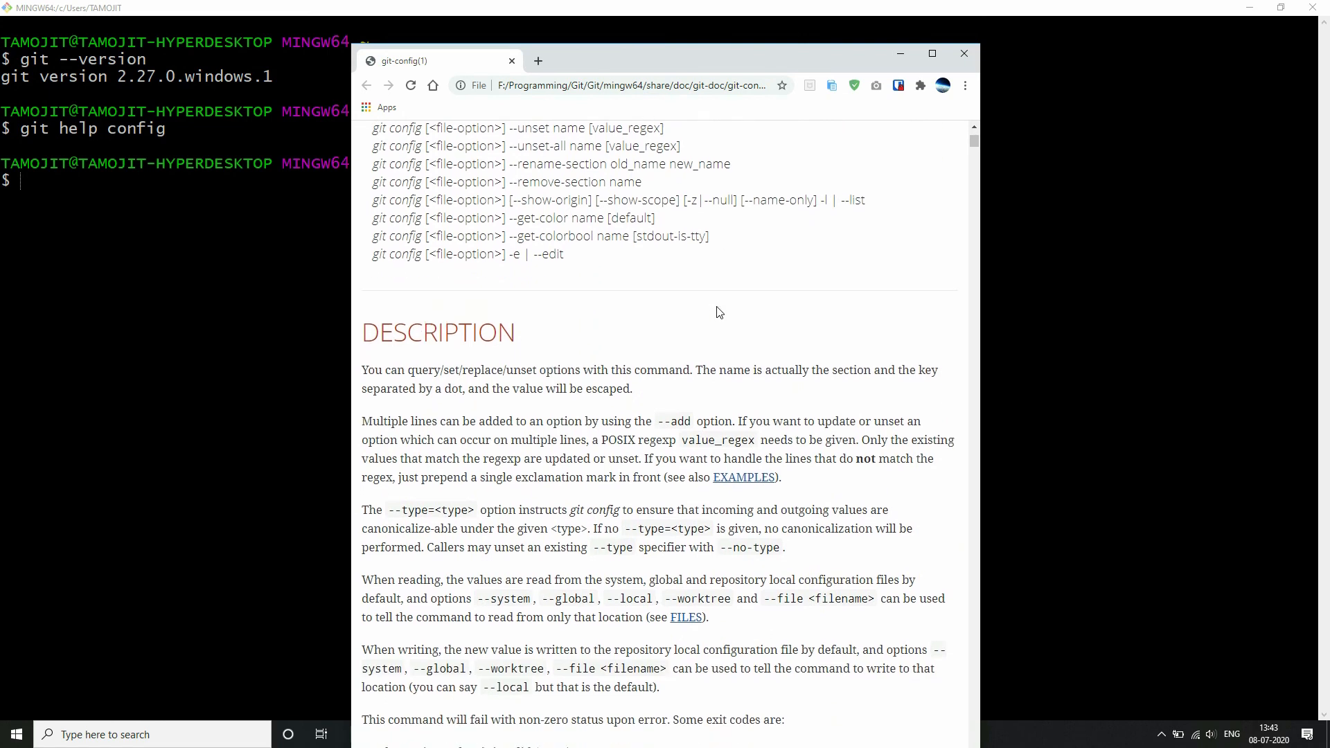
click(964, 54)
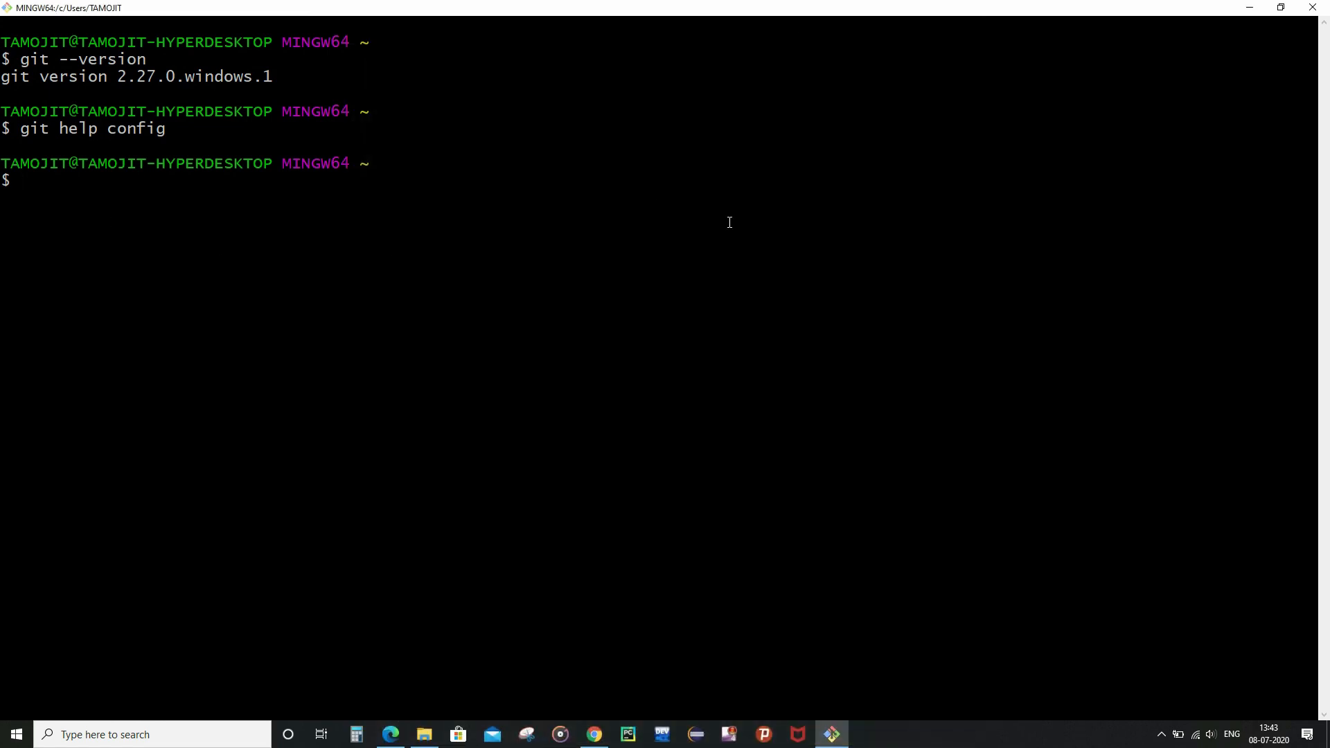
- Open the same manual page with git config --help, skim it and close the browser window
text(git config --help)
key(Return)
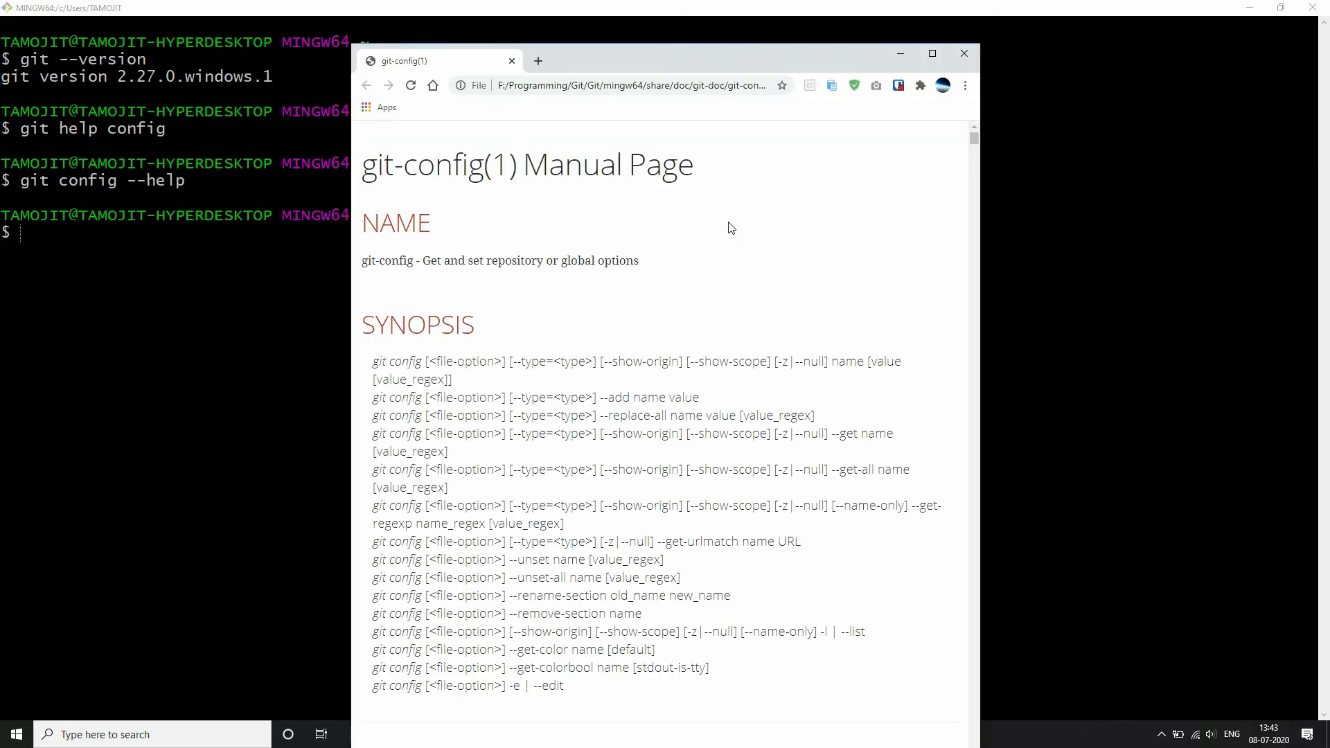
scroll(731, 227, down, 4)
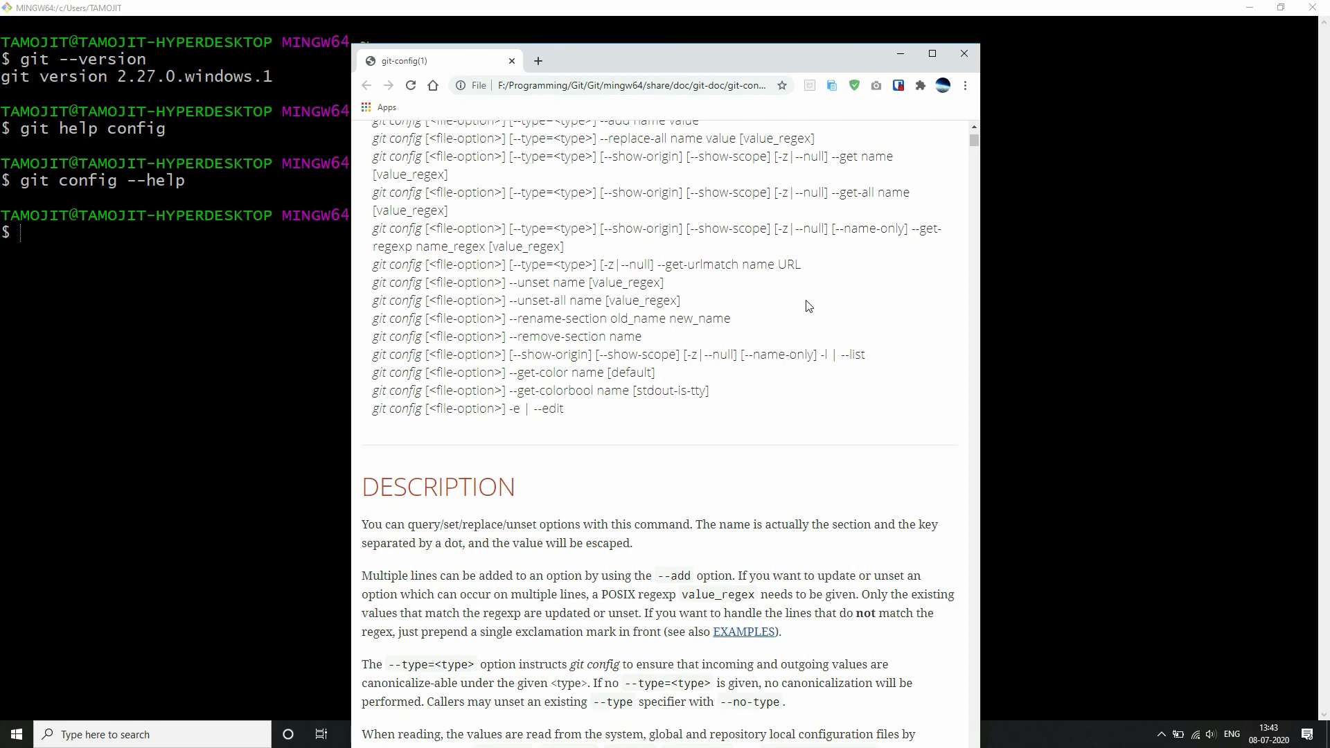
click(962, 55)
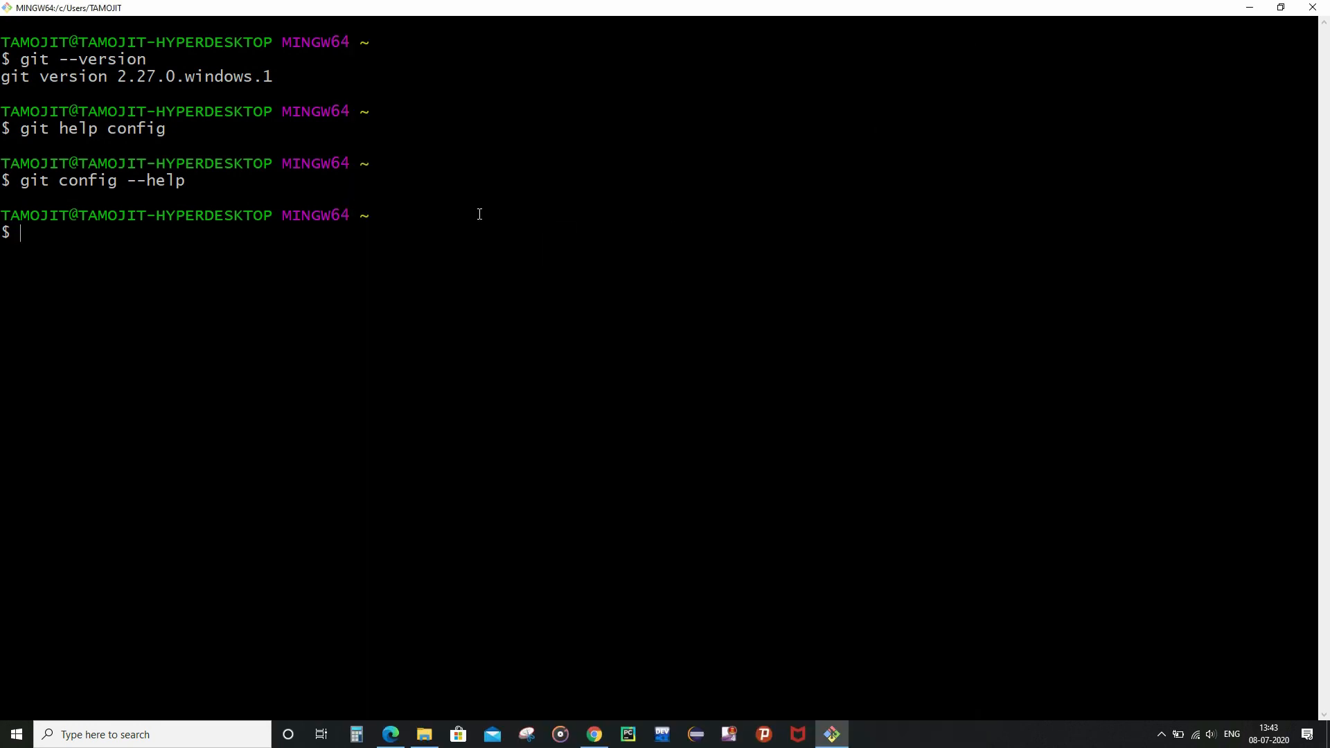